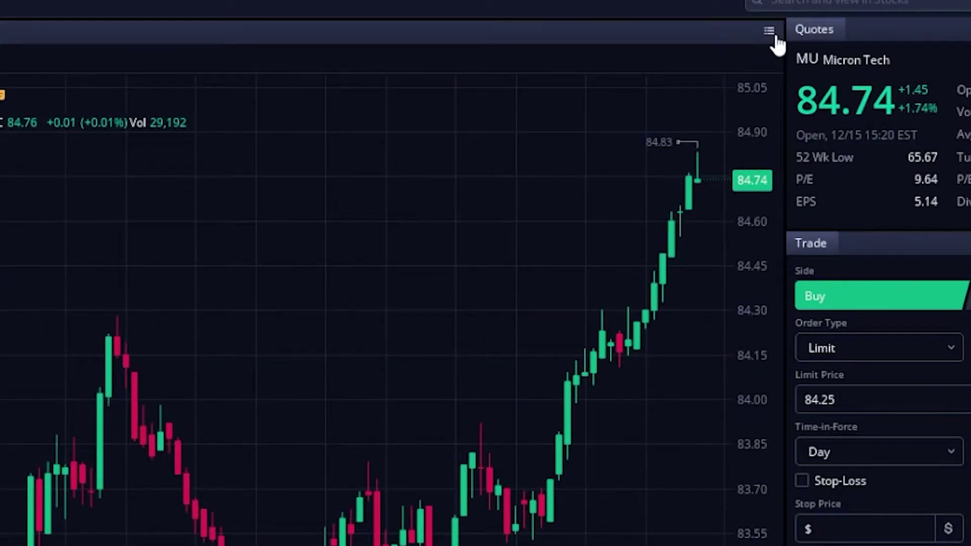
# Maximize the MU 1-minute chart panel from its hamburger menu so it fills the window
pyautogui.click(770, 32)
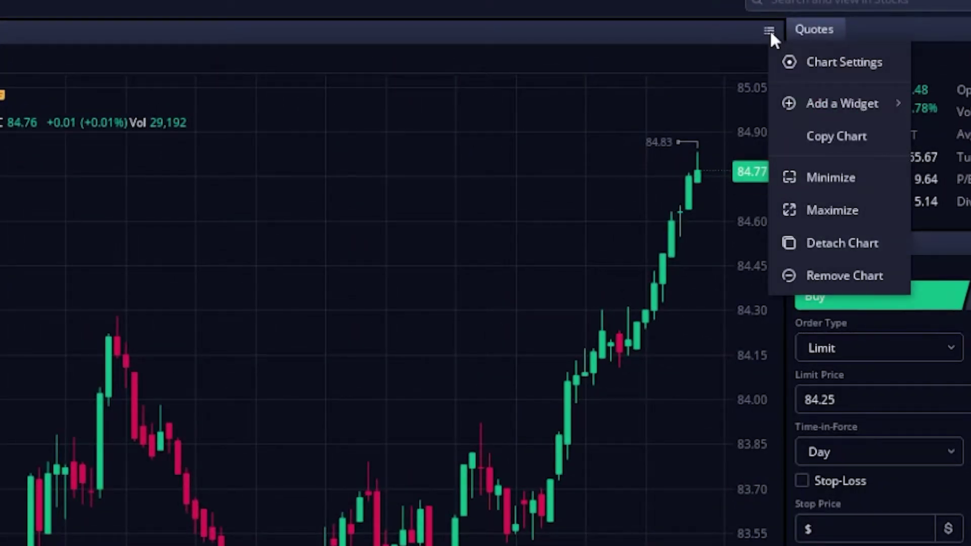
pyautogui.click(823, 209)
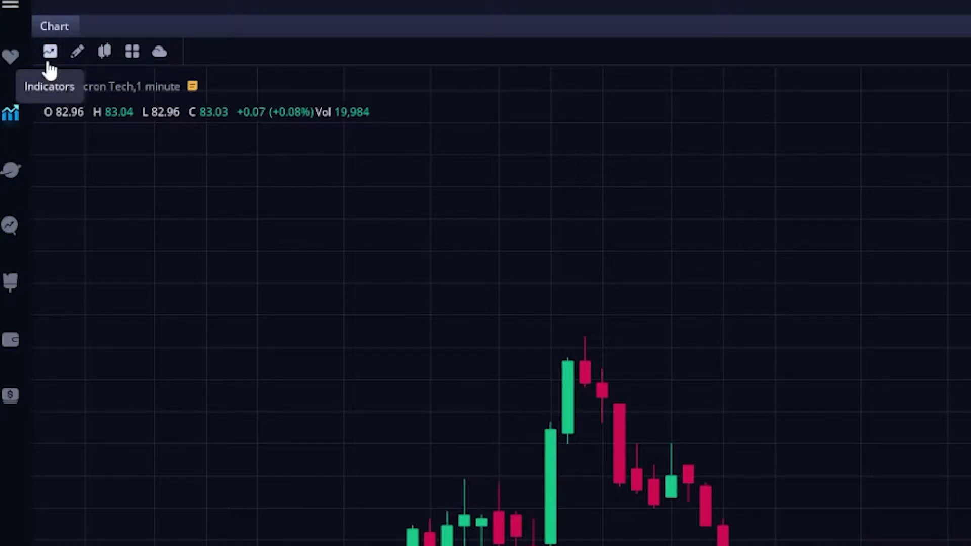
# Try the MA and BOLL quick indicators, leaving only the moving average on the MU chart
pyautogui.click(49, 59)
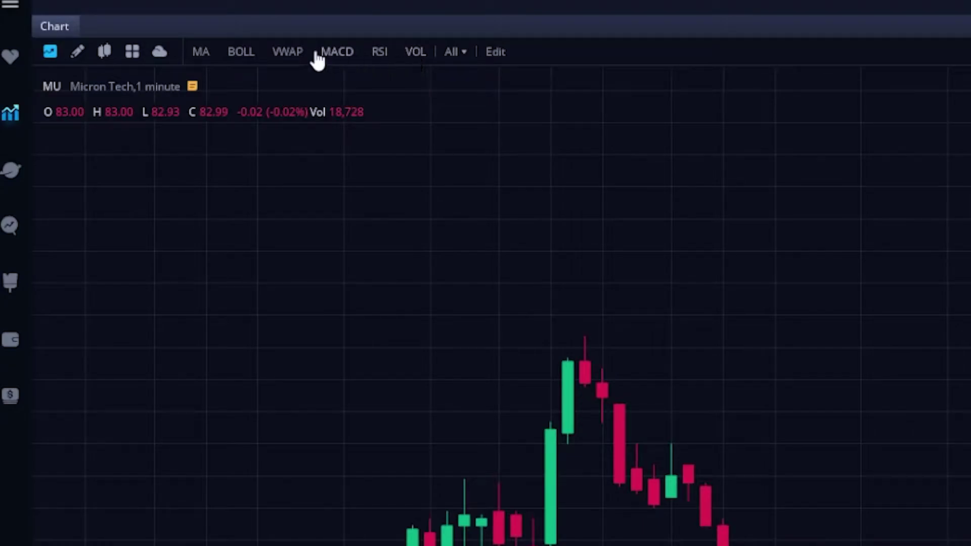
pyautogui.click(204, 55)
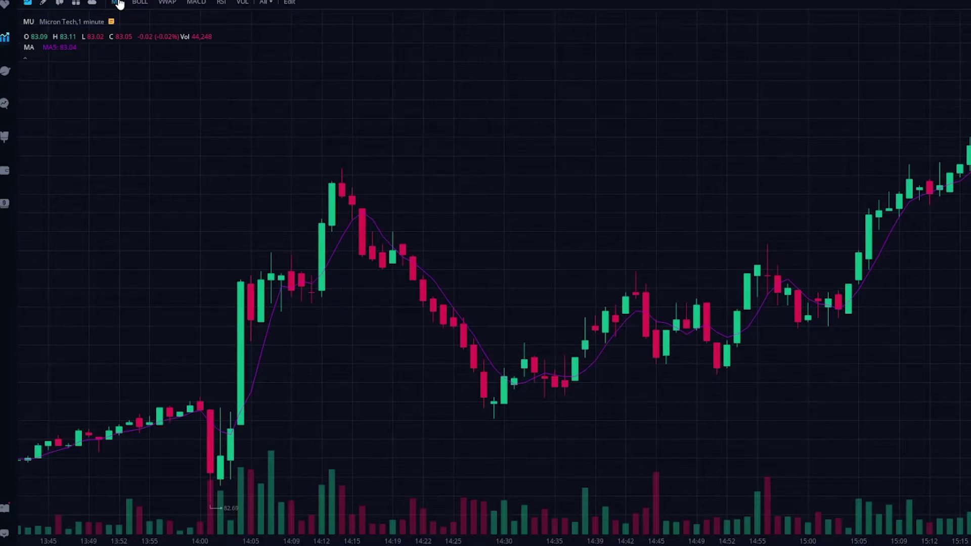
pyautogui.click(117, 3)
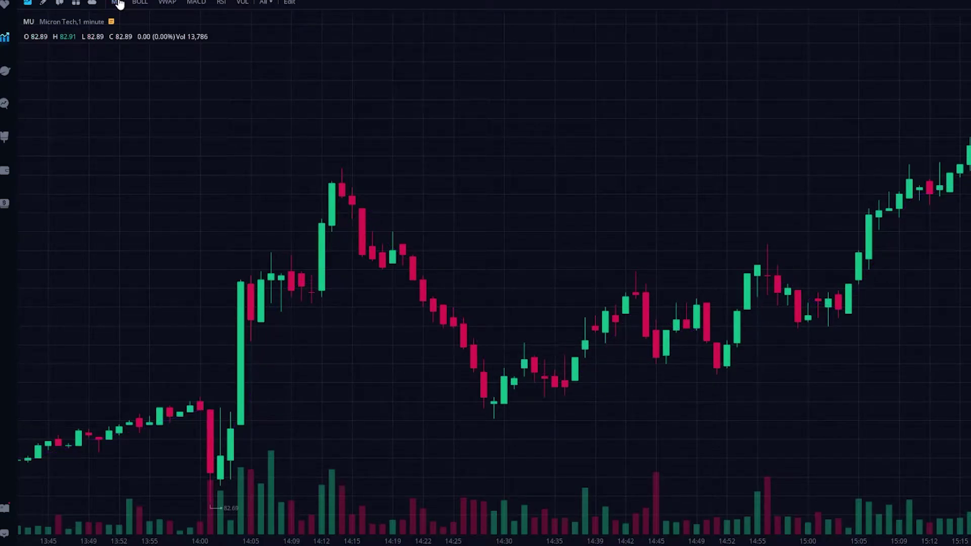
pyautogui.click(139, 4)
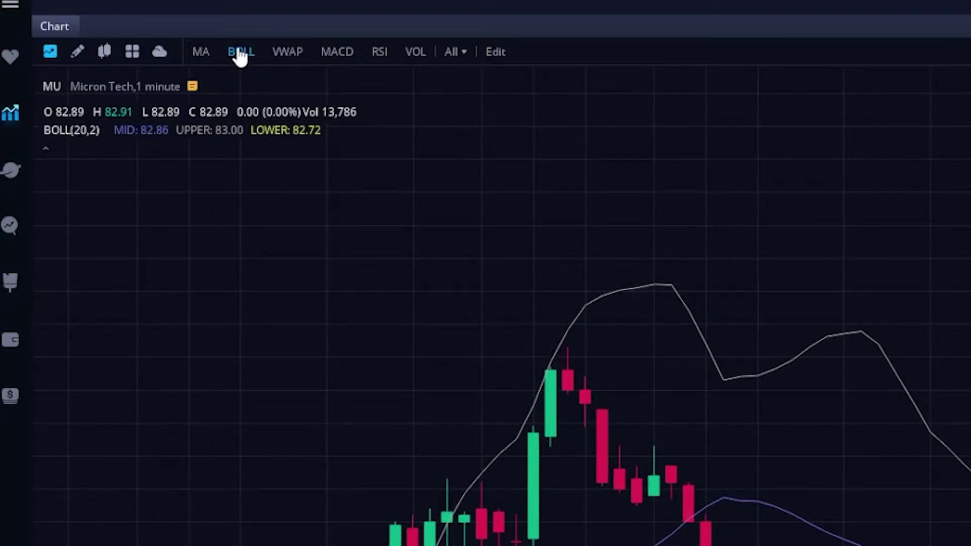
pyautogui.click(240, 53)
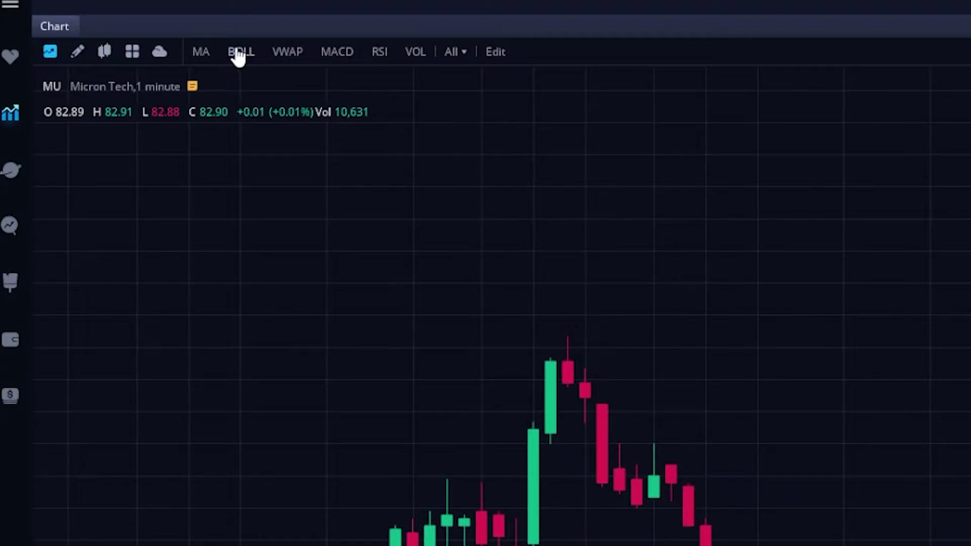
pyautogui.click(203, 55)
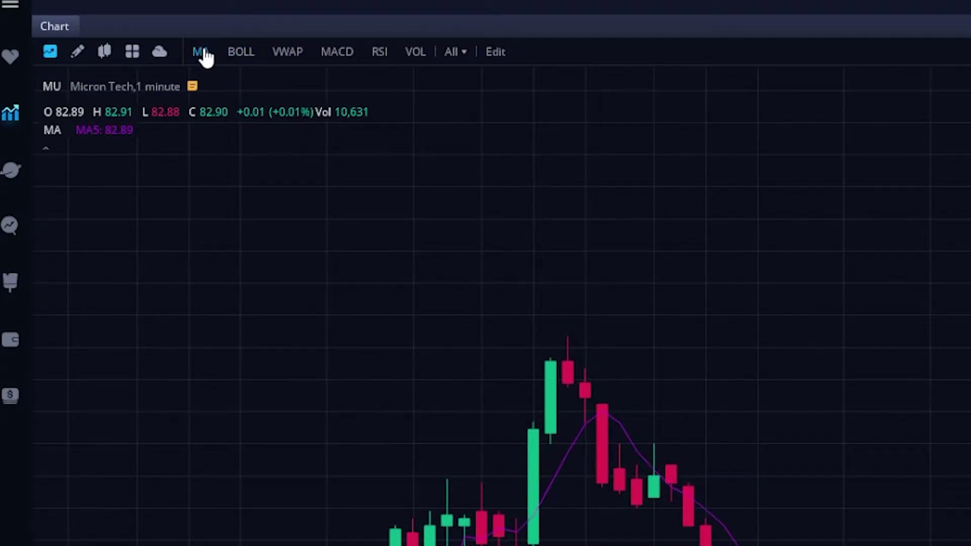
pyautogui.click(493, 53)
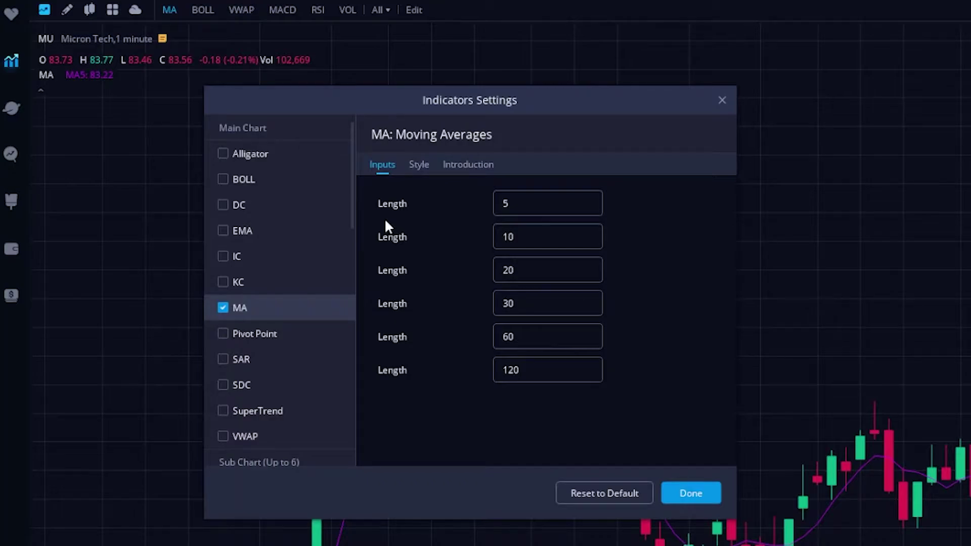
# Change the first two MA lengths from 5 and 10 to 50 and 200
pyautogui.press('Tab')
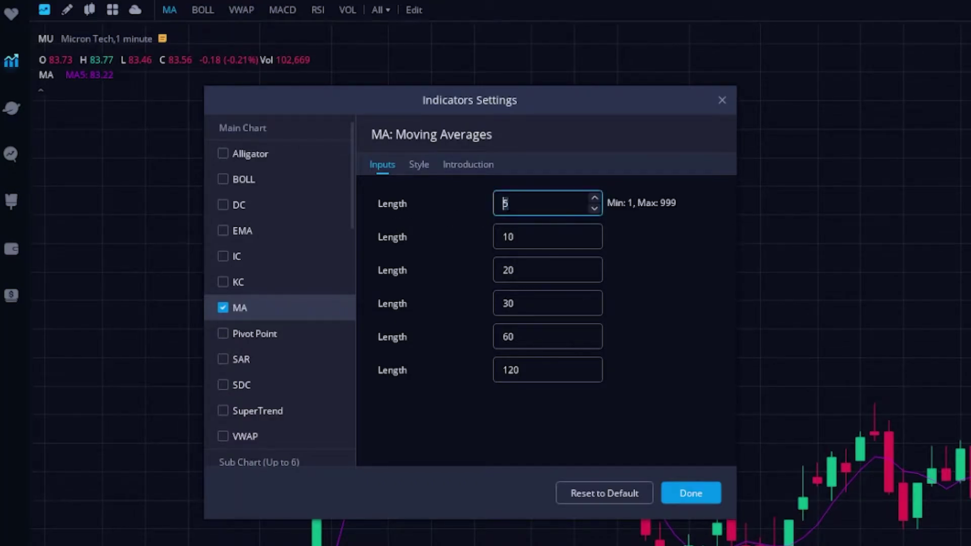
pyautogui.write('50')
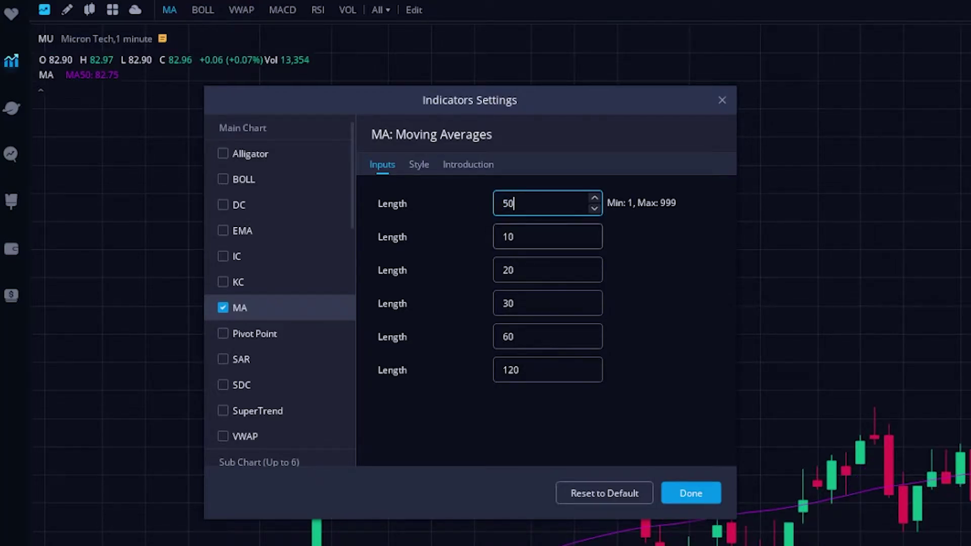
pyautogui.press('Tab')
pyautogui.write('200')
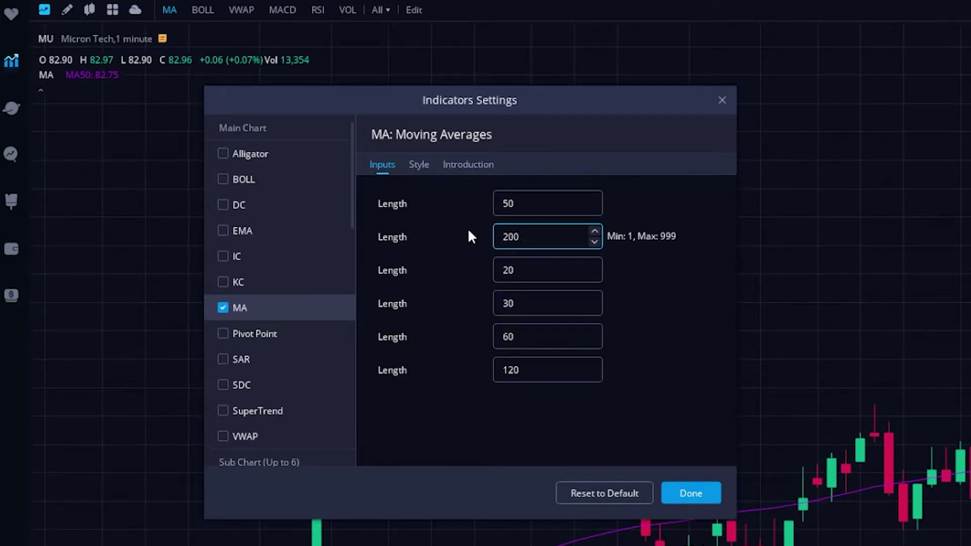
pyautogui.click(419, 170)
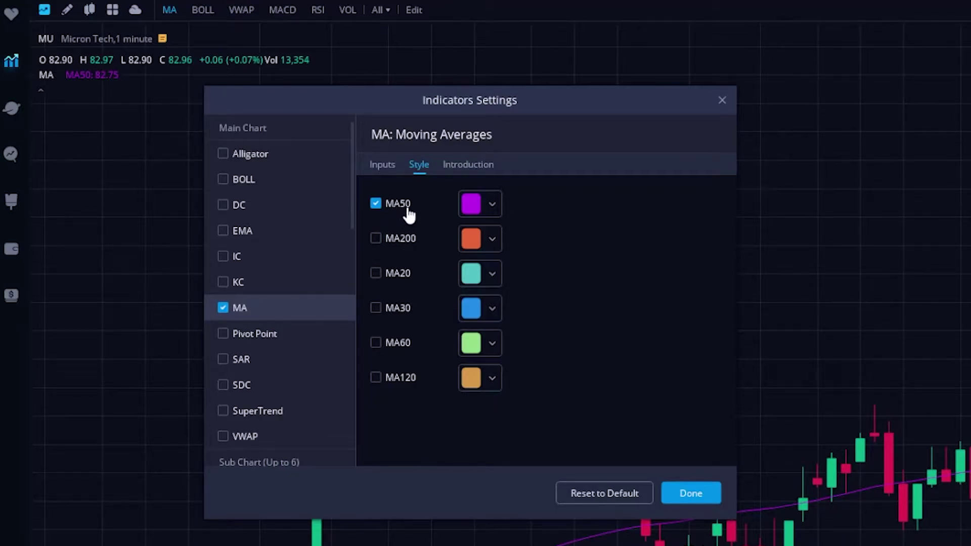
# Enable MA200, colour MA50 light blue and MA200 yellow, and apply the settings
pyautogui.click(376, 239)
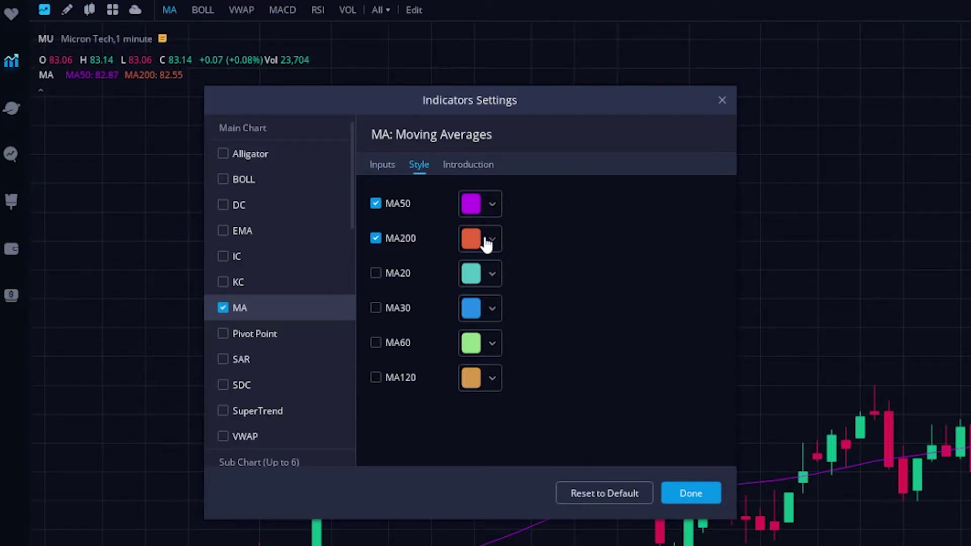
pyautogui.click(491, 205)
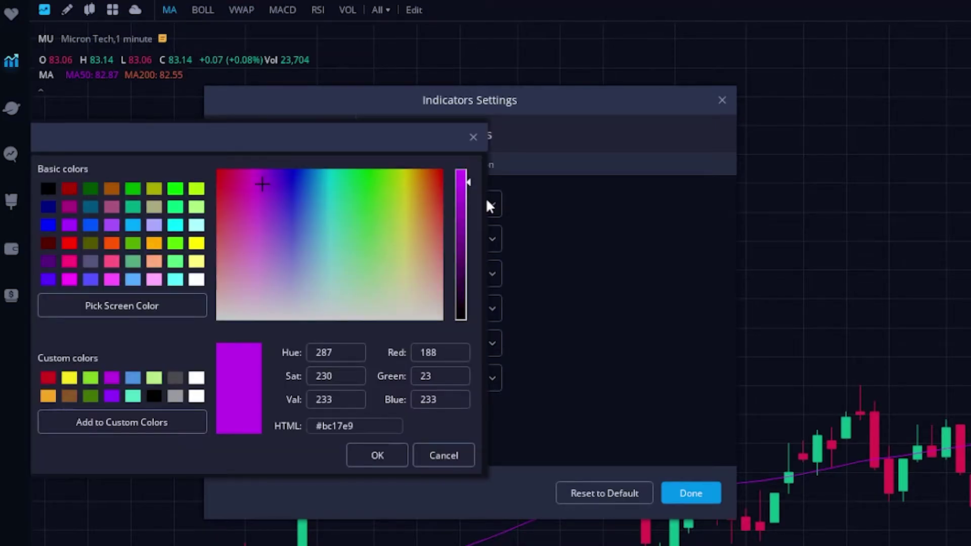
pyautogui.click(134, 283)
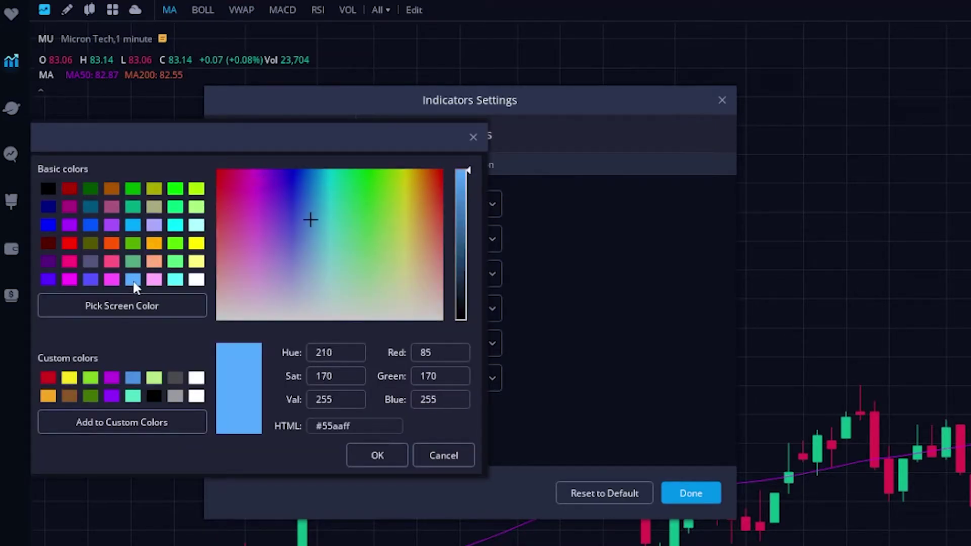
pyautogui.click(379, 457)
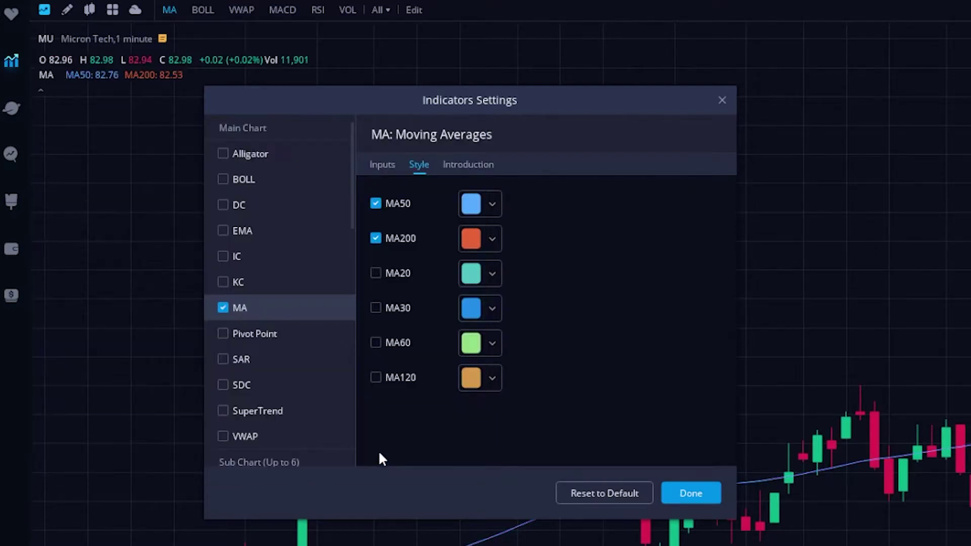
pyautogui.click(491, 240)
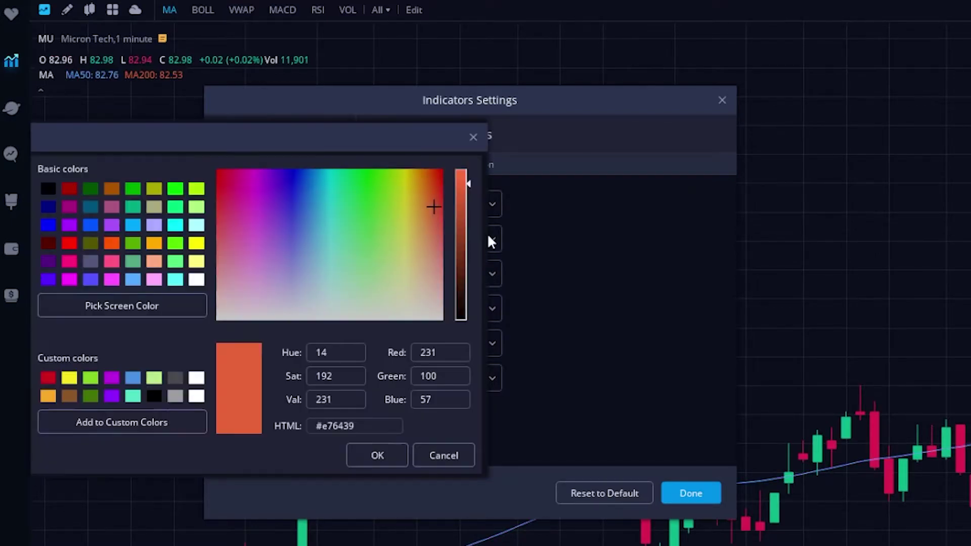
pyautogui.click(194, 245)
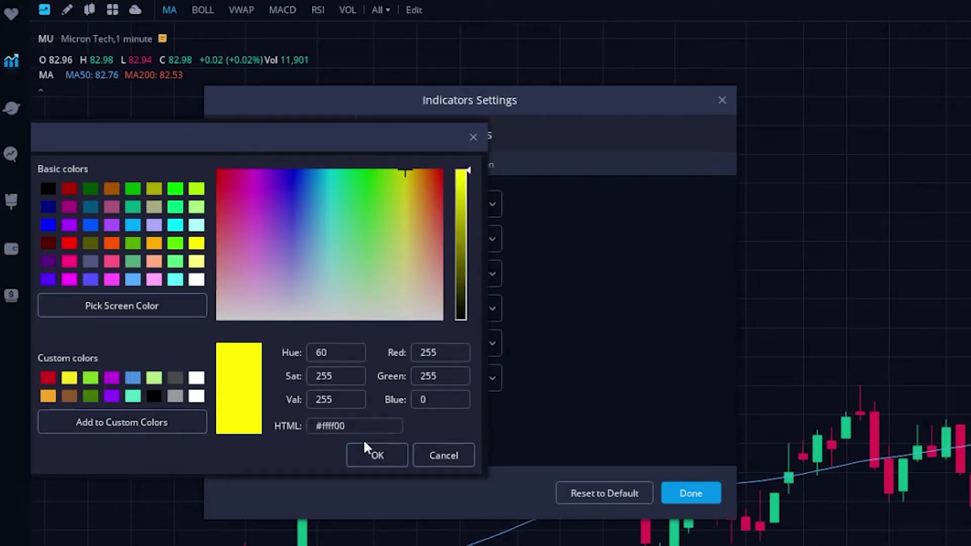
pyautogui.click(374, 457)
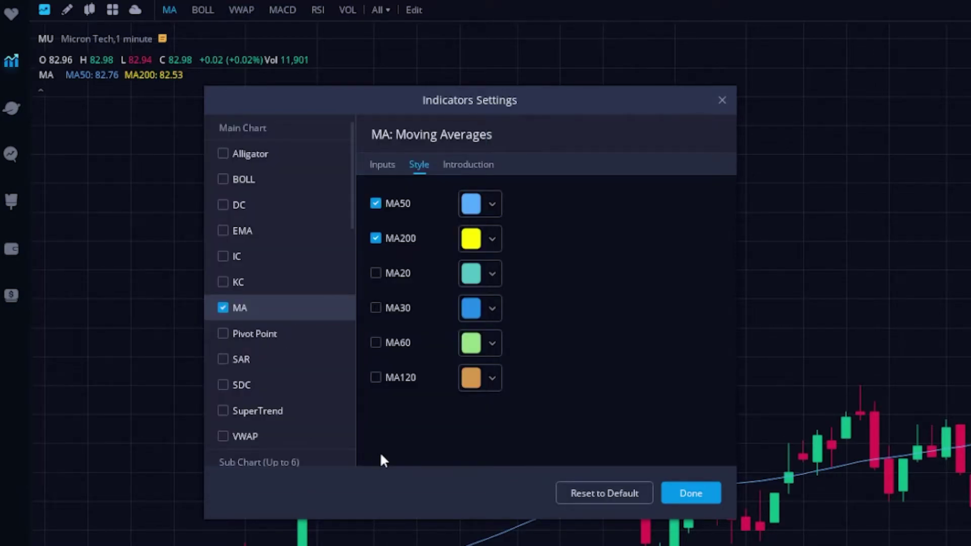
pyautogui.click(708, 493)
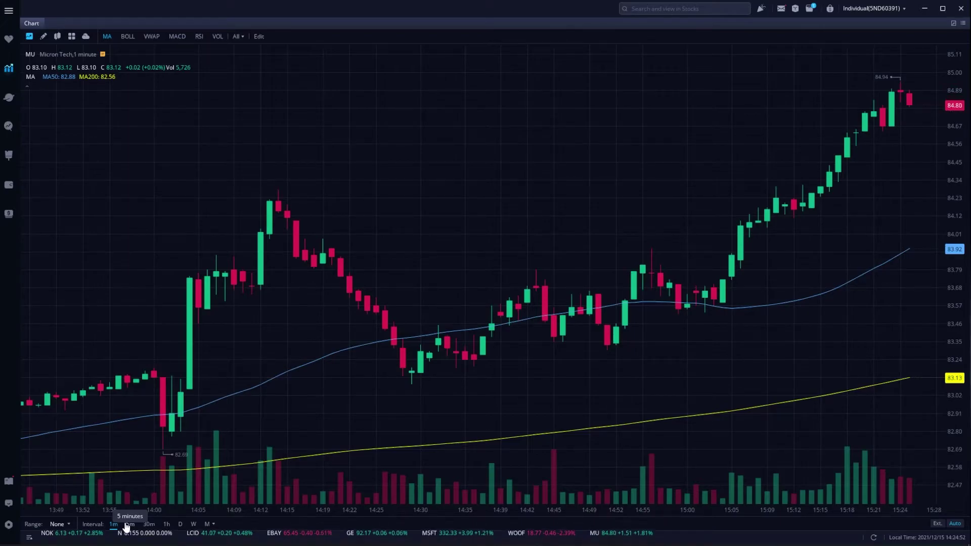
# Switch the MU chart to a 1-day interval and hide the MA50 and MA200 lines
pyautogui.click(181, 524)
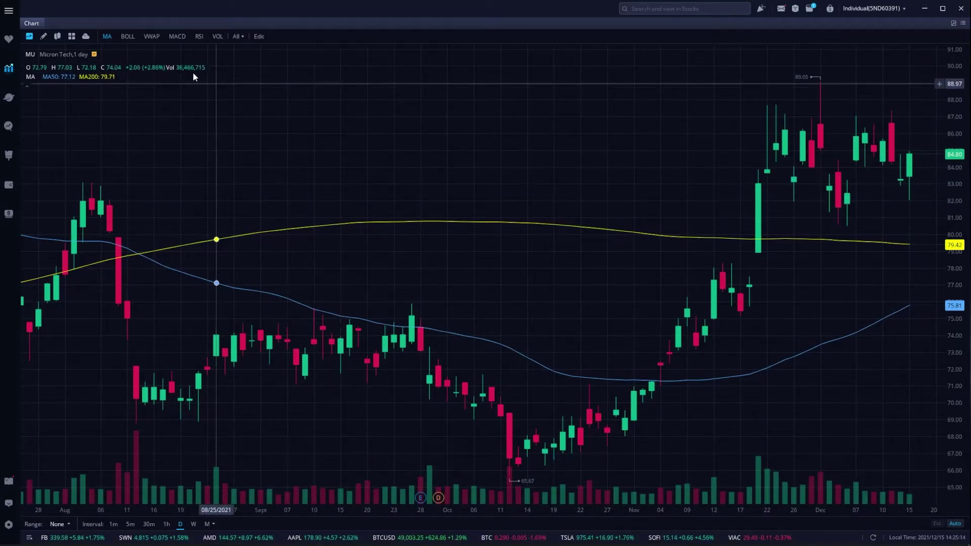
pyautogui.click(107, 37)
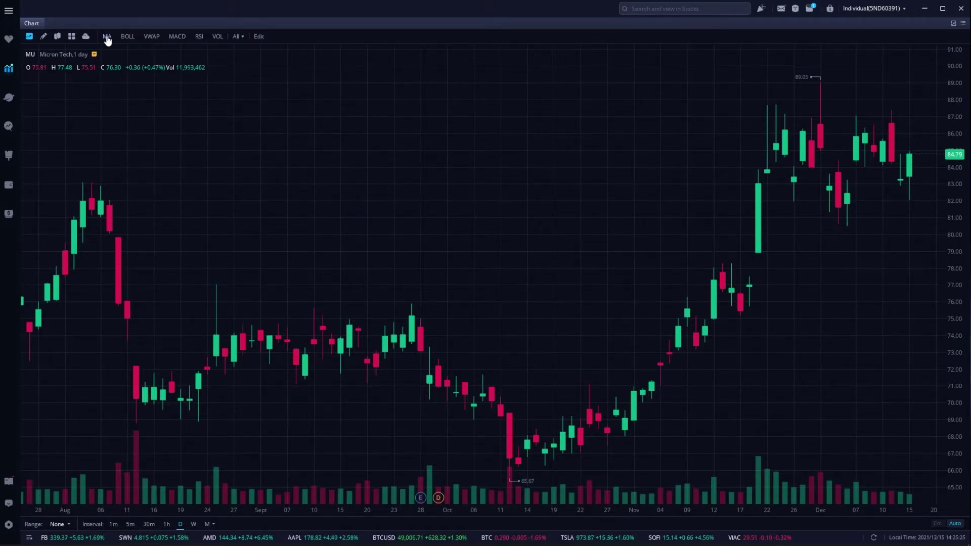
# Check RSI in the Indicators Settings Sub Chart list to add an RSI panel below volume
pyautogui.click(260, 39)
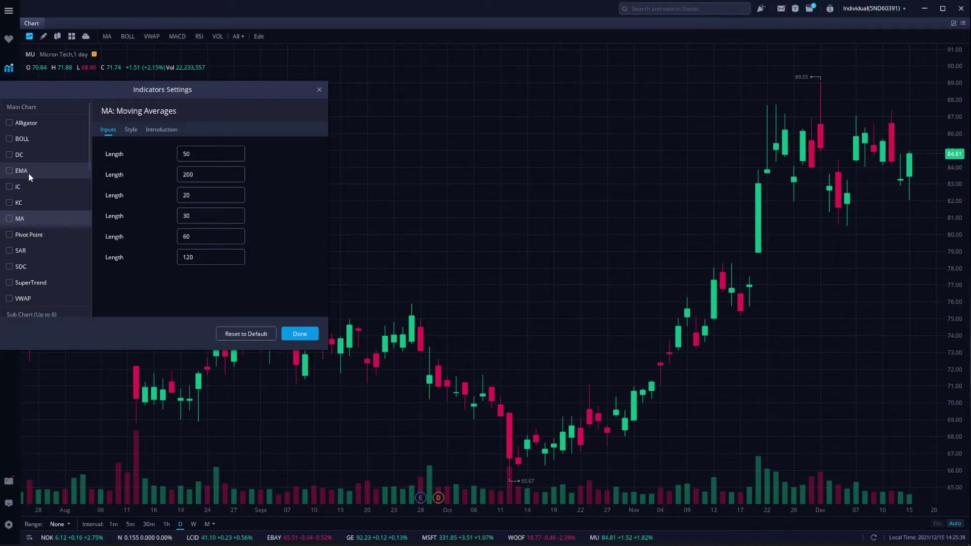
pyautogui.scroll(-3, 22, 182)
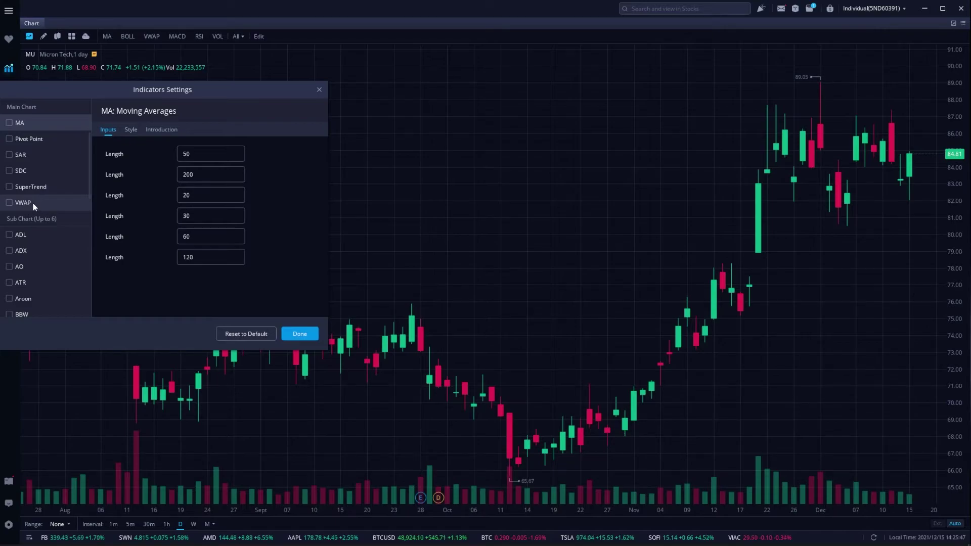
pyautogui.scroll(-10, 33, 256)
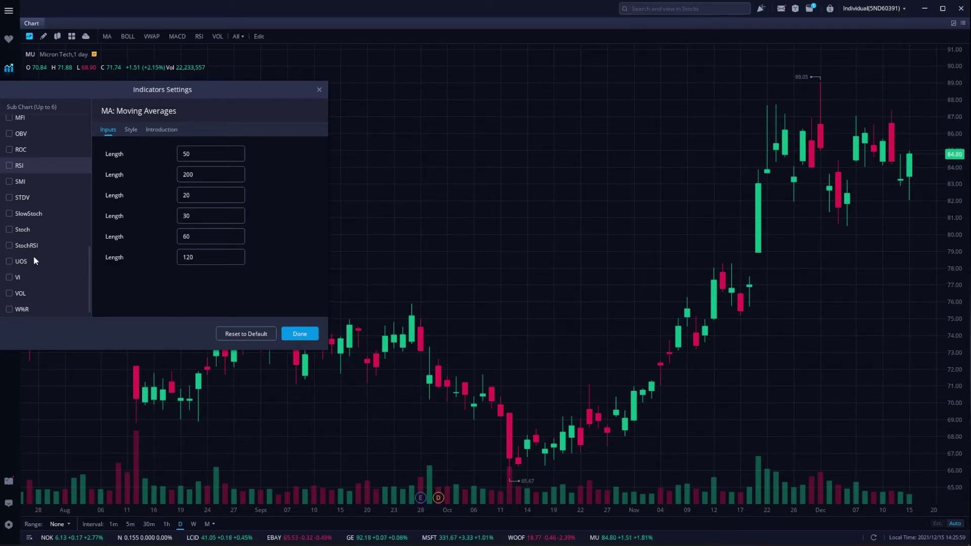
pyautogui.click(10, 167)
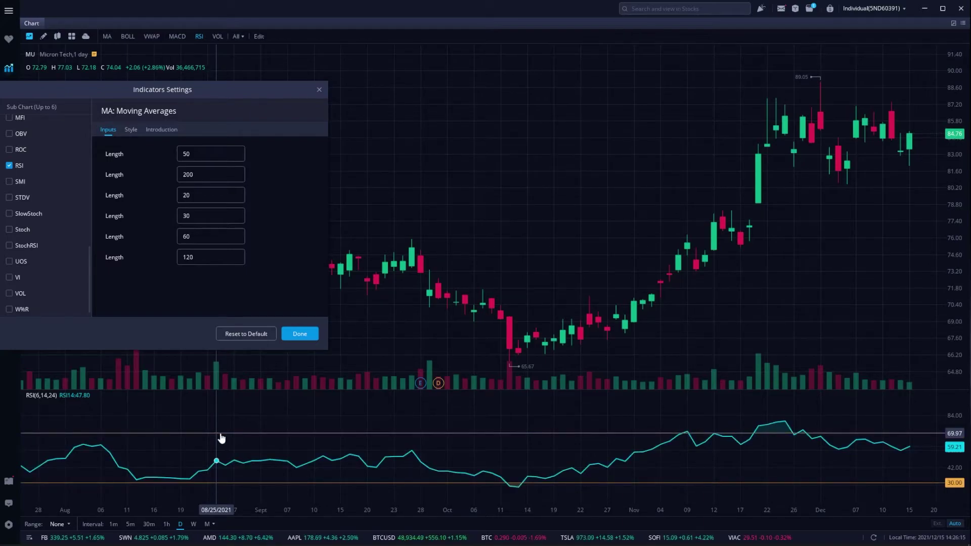
# Open the RSI style settings, with only the RSI14 line enabled and RSI6, RSI24 off
pyautogui.click(39, 165)
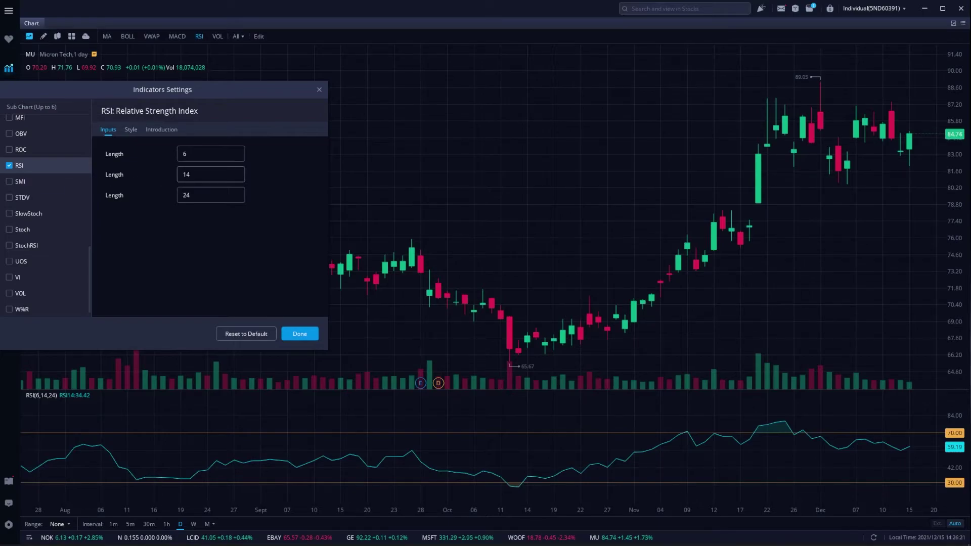
pyautogui.click(131, 129)
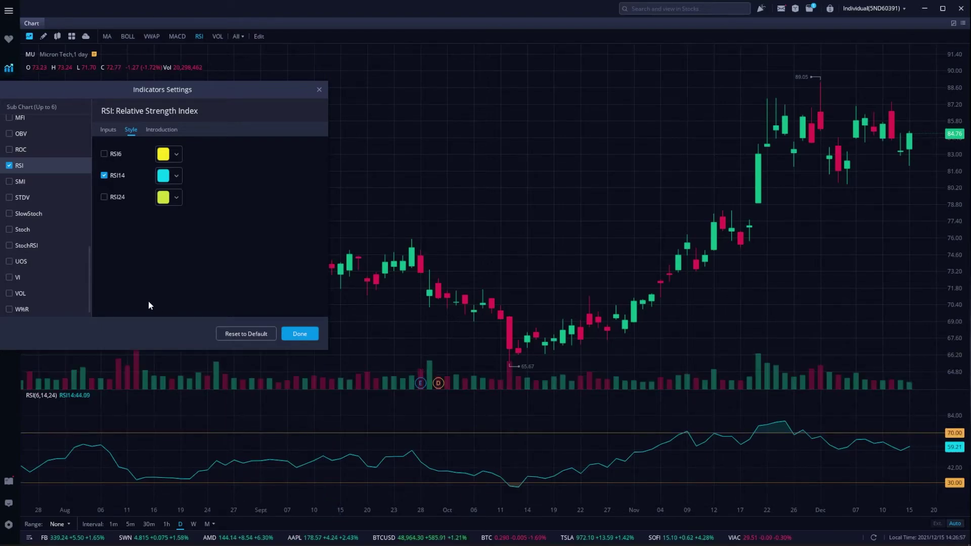
pyautogui.scroll(5, 68, 263)
# Set the VWAP14 line colour to purple (#aa00ff) and close Indicators Settings
pyautogui.scroll(1, 68, 265)
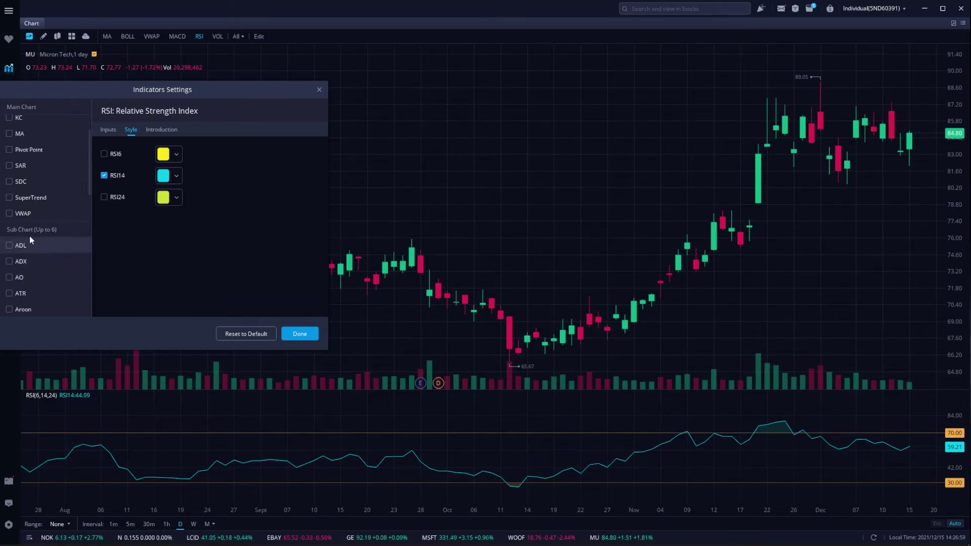
pyautogui.click(21, 214)
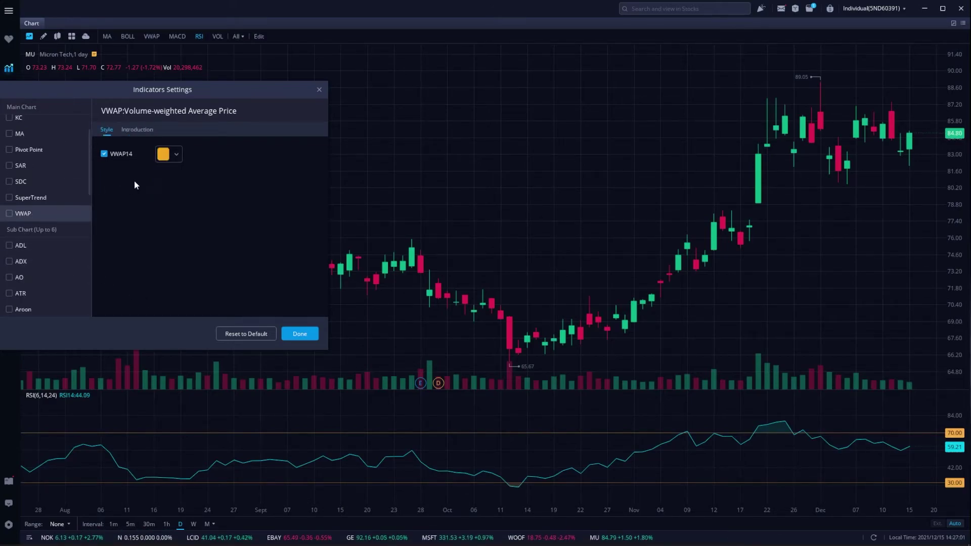
pyautogui.click(173, 158)
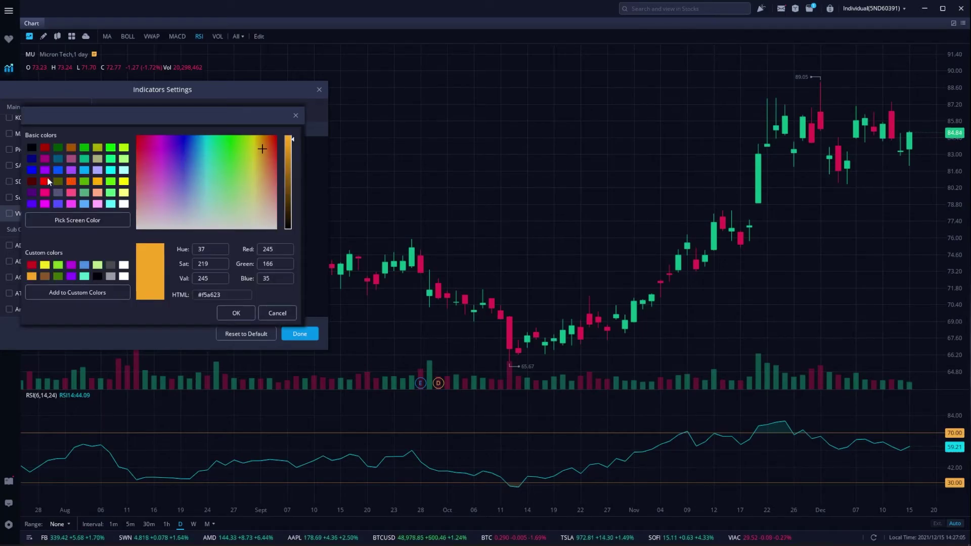
pyautogui.click(45, 168)
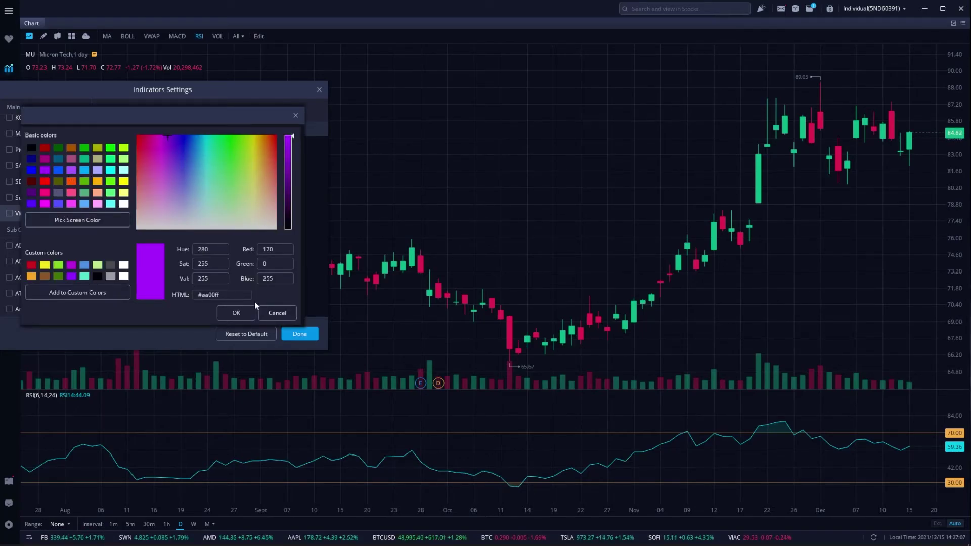
pyautogui.click(243, 312)
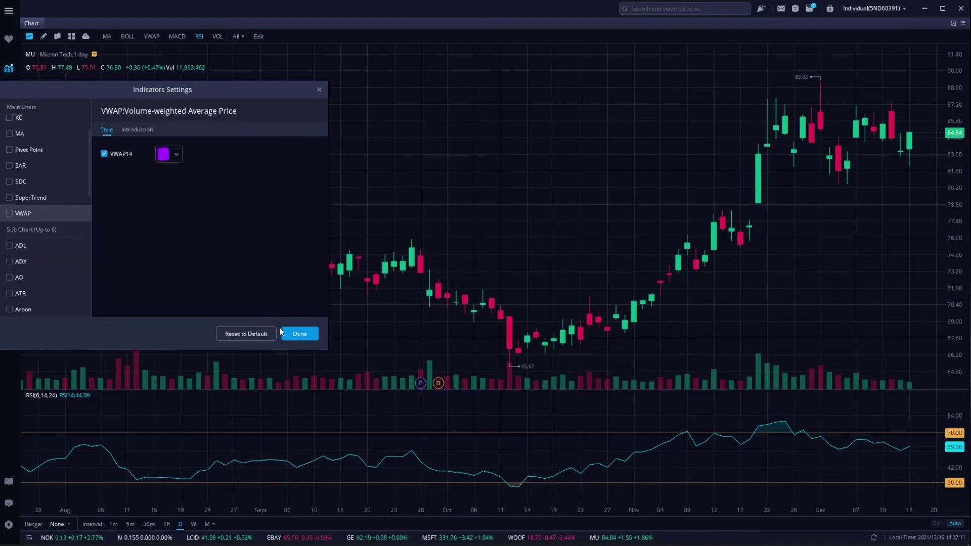
pyautogui.click(298, 333)
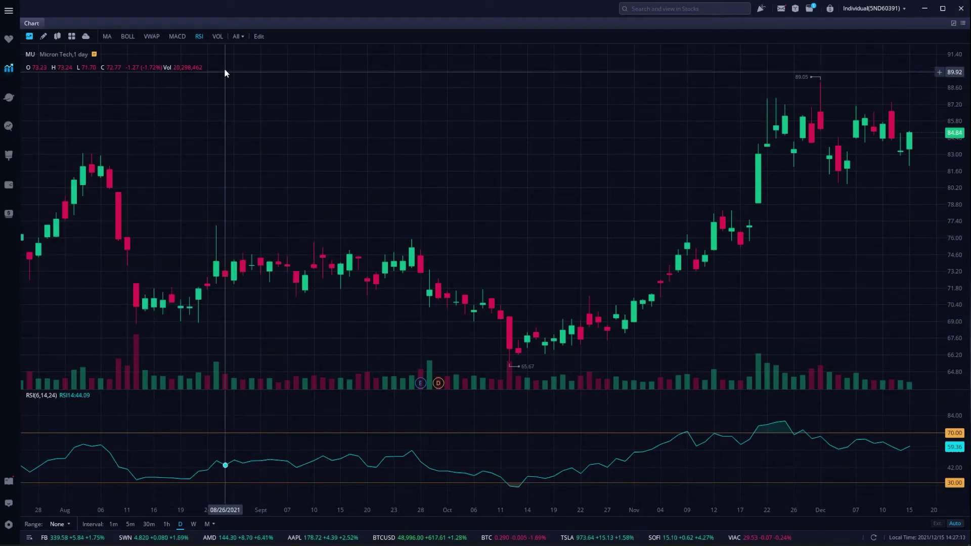
pyautogui.click(154, 39)
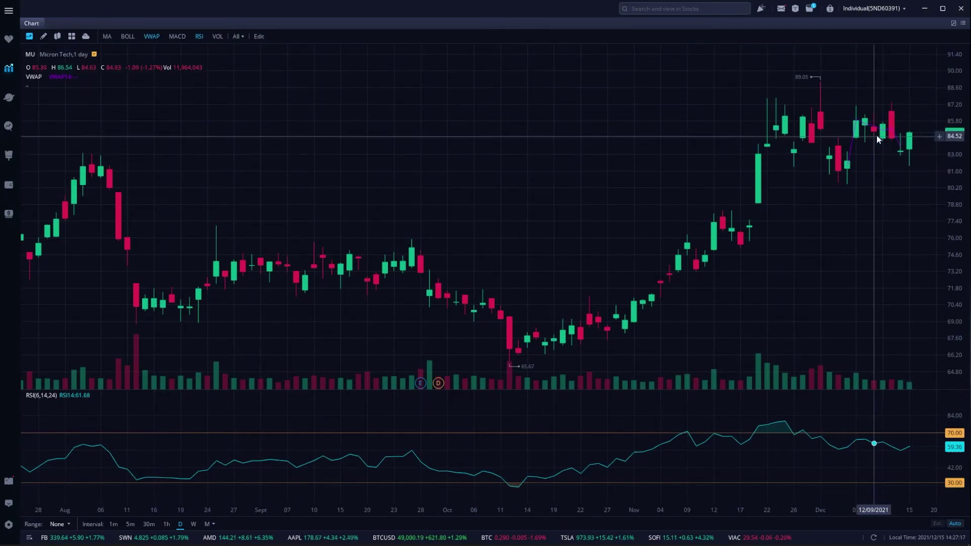
pyautogui.scroll(5, 867, 131)
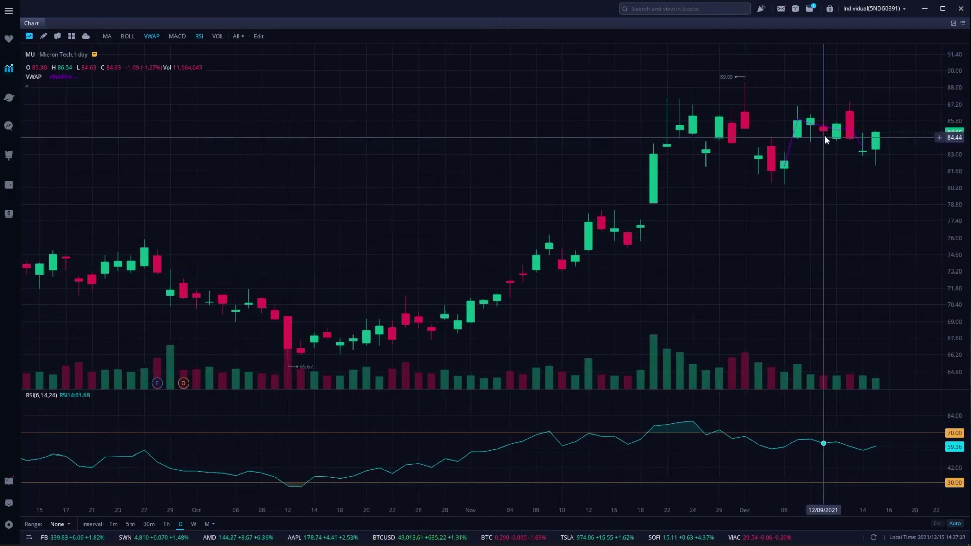
pyautogui.scroll(3, 823, 138)
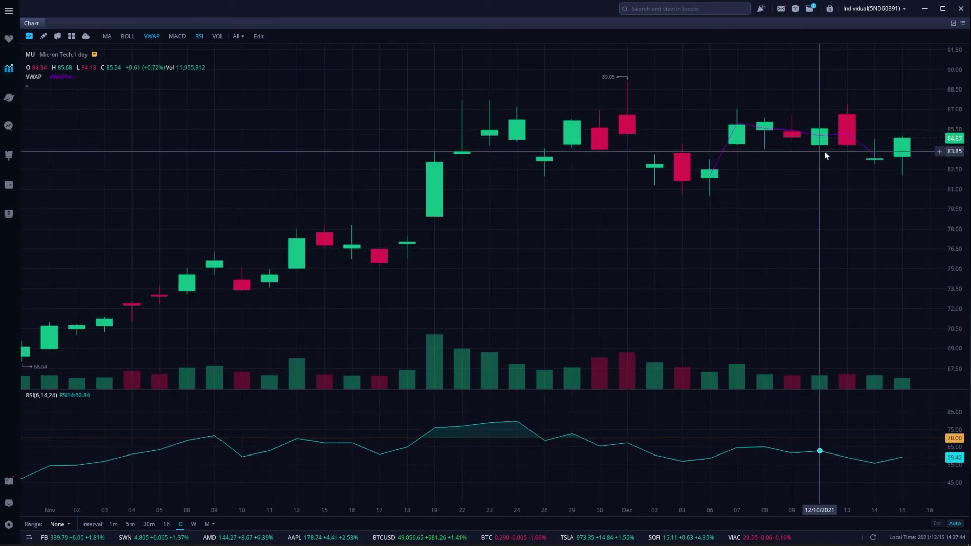
pyautogui.click(151, 37)
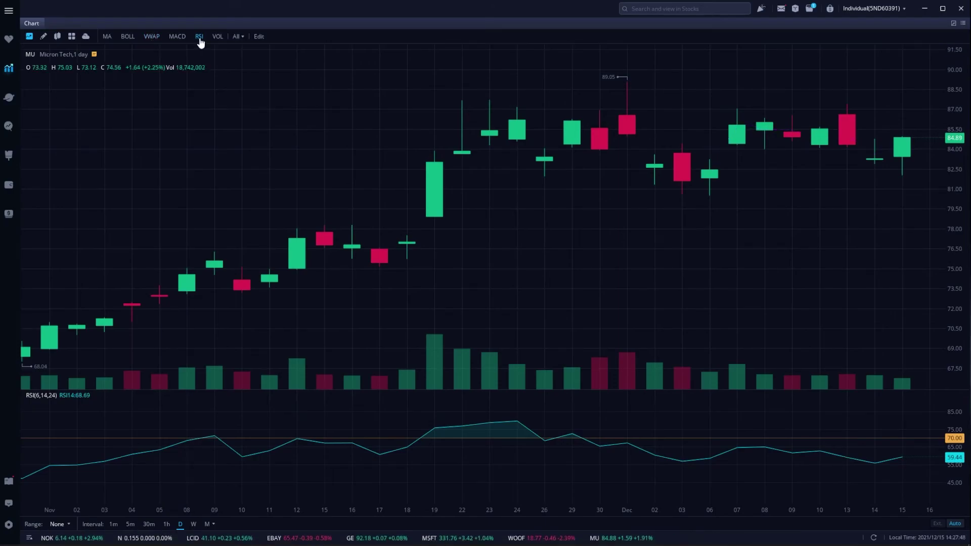